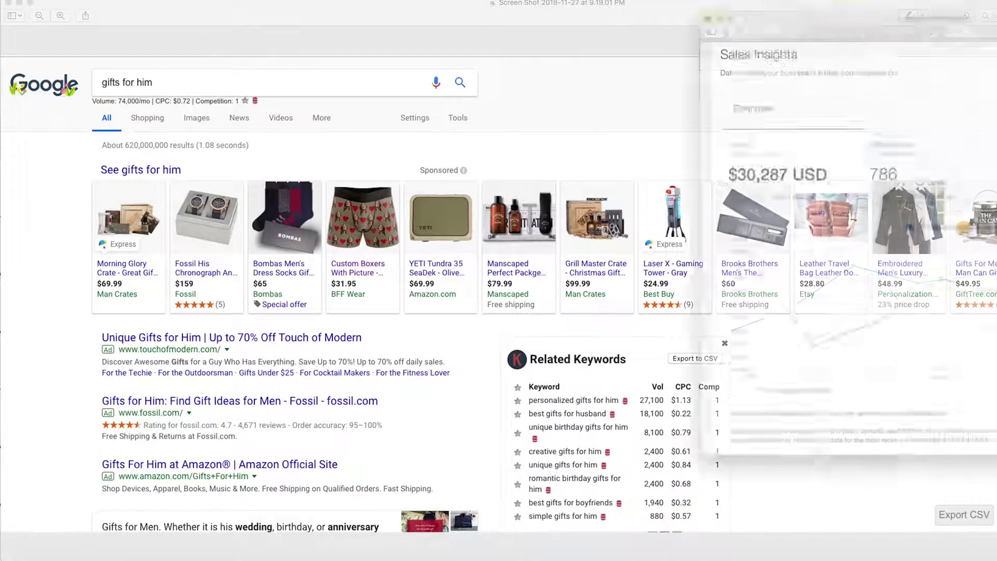
Step: Compare the search result screenshots for "gifts for him" and "gifts for men", including their related keywords
left_click_drag(559, 2, 515, 21)
left_click_drag(584, 23, 745, 21)
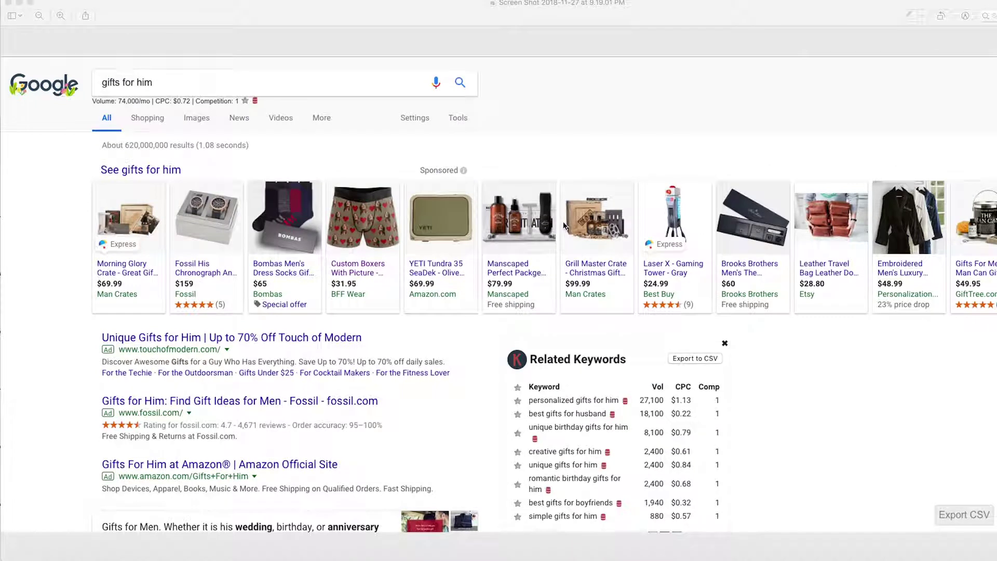
left_click(579, 104)
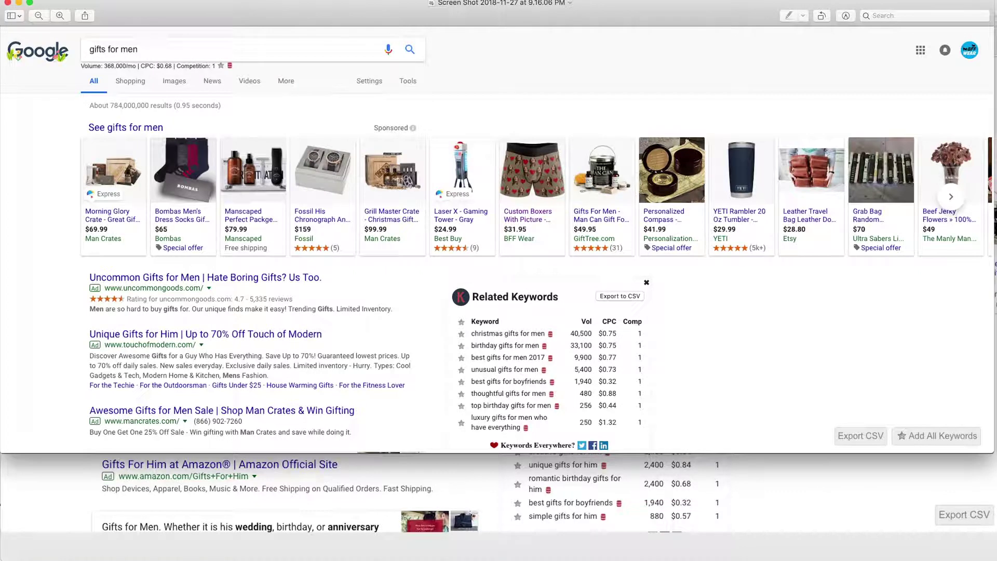
left_click_drag(991, 456, 996, 499)
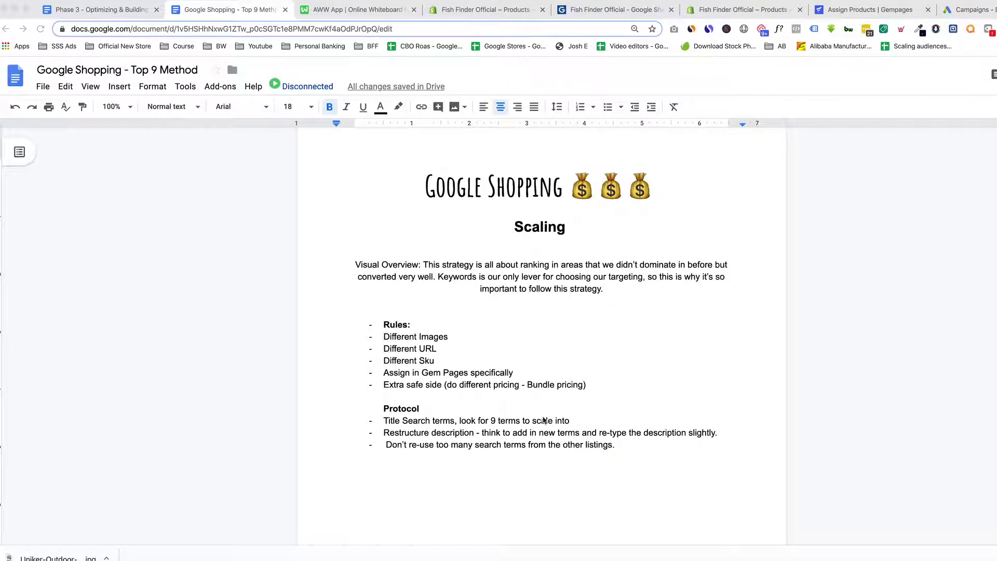
Step: Switch to the AWW whiteboard and retrace the outline of the first product box and the first keyword dash beside it
left_click(370, 11)
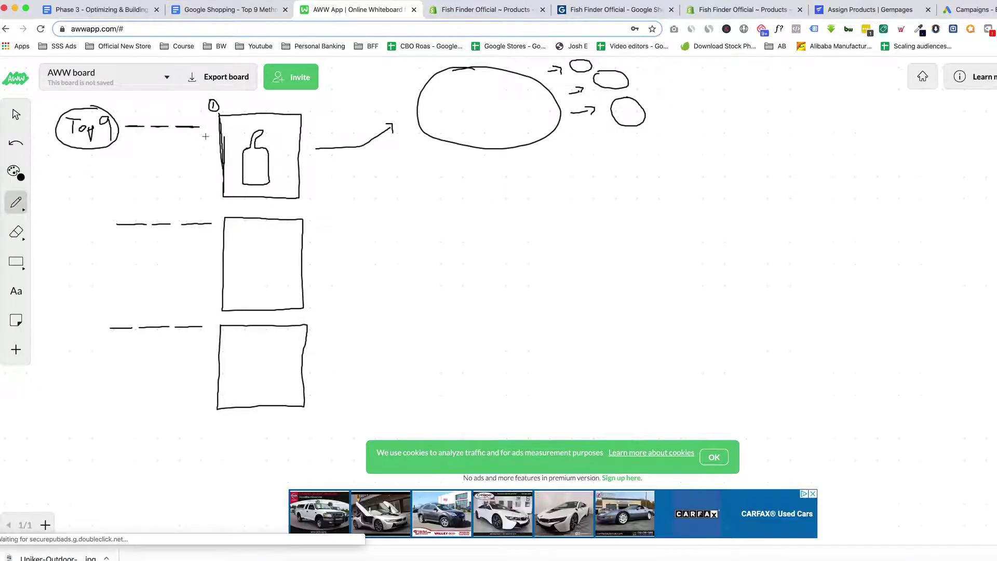
mouse_move(220, 125)
left_mouse_down()
mouse_move(223, 196)
mouse_move(300, 197)
left_mouse_up()
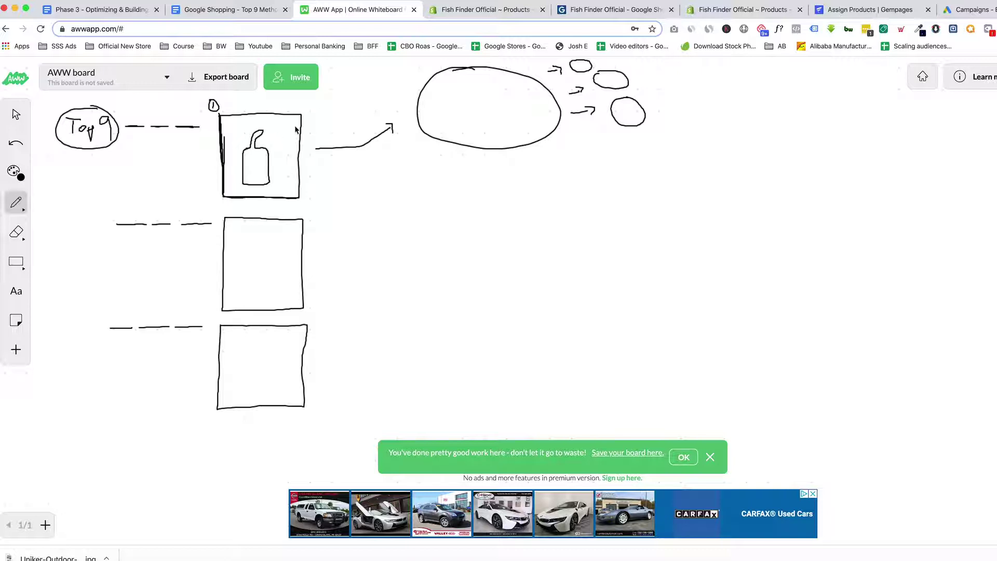
left_click_drag(221, 115, 301, 119)
left_click_drag(126, 128, 152, 128)
Step: Retrace the top large oval and its small branch ovals, and add arrows pointing at the large oval and the lowest small one
mouse_move(474, 66)
left_mouse_down()
mouse_move(430, 79)
mouse_move(413, 121)
mouse_move(462, 148)
mouse_move(552, 144)
mouse_move(550, 102)
mouse_move(494, 72)
mouse_move(468, 69)
left_mouse_up()
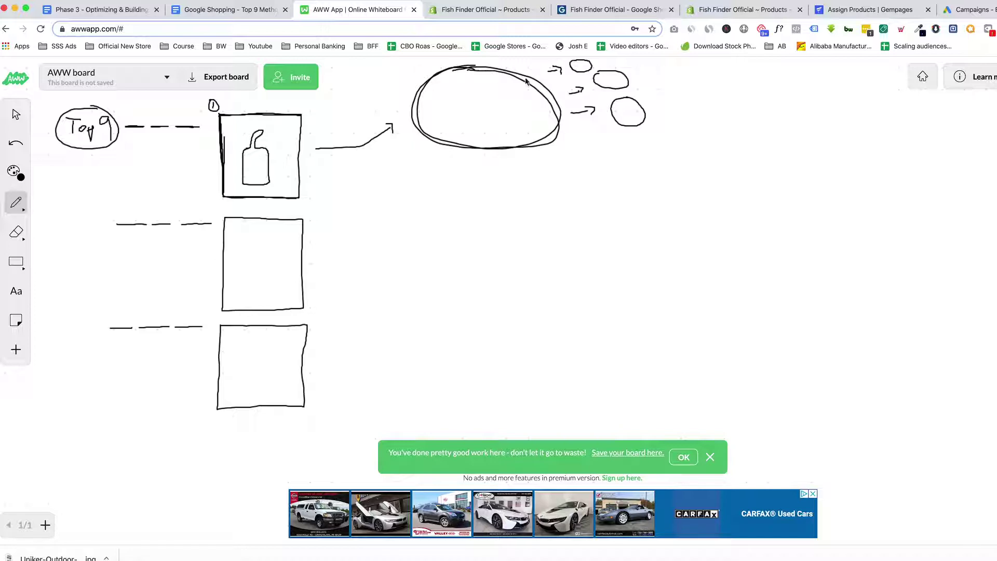
mouse_move(550, 69)
left_mouse_down()
mouse_move(589, 62)
mouse_move(617, 75)
mouse_move(595, 82)
mouse_move(629, 83)
mouse_move(621, 77)
mouse_move(613, 127)
mouse_move(640, 126)
mouse_move(652, 108)
left_mouse_up()
left_click_drag(651, 108, 661, 109)
left_click_drag(414, 65, 442, 87)
left_click_drag(438, 78, 437, 89)
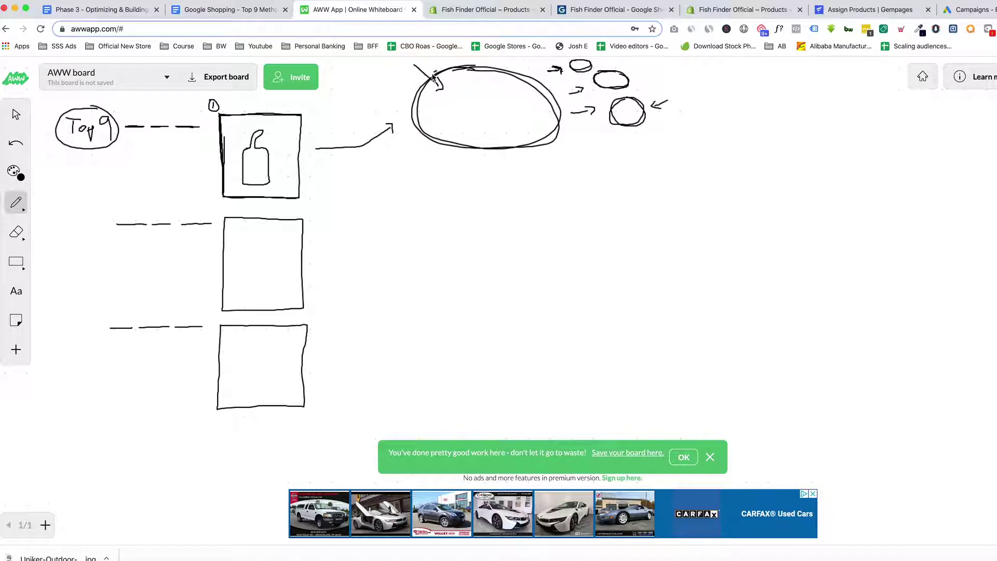
Step: Retrace the keyword dashes beside Top 9 and draw an arrow leading away from the second and third product boxes
left_click_drag(126, 126, 197, 127)
left_click_drag(260, 134, 251, 145)
mouse_move(317, 268)
left_mouse_down()
mouse_move(400, 264)
mouse_move(426, 241)
left_mouse_up()
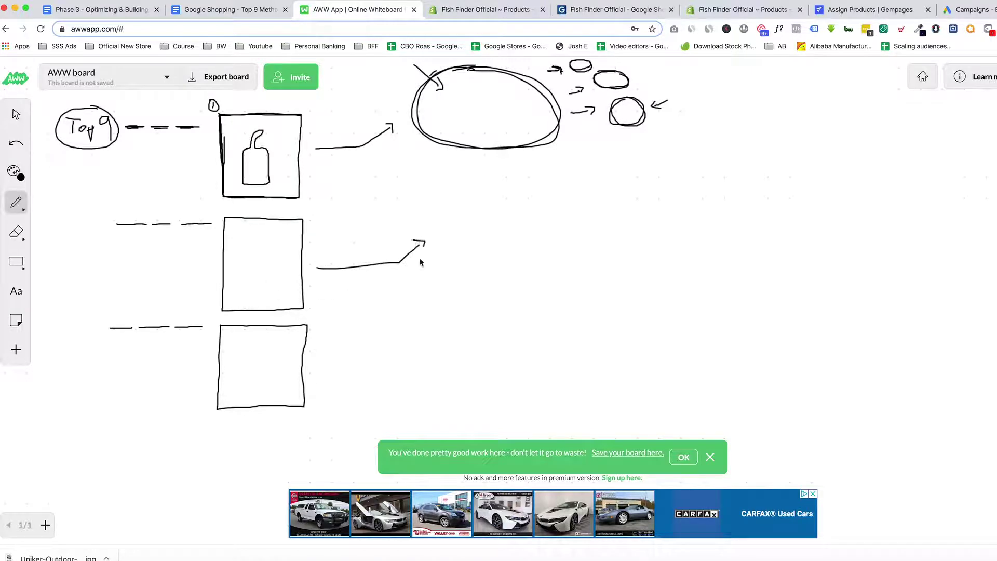
mouse_move(316, 380)
left_mouse_down()
mouse_move(363, 377)
mouse_move(382, 357)
mouse_move(393, 366)
left_mouse_up()
Step: Retrace the two lower small ovals of the top group and draw an arrow heading down from the lowest one
mouse_move(637, 108)
left_mouse_down()
mouse_move(617, 104)
mouse_move(620, 121)
mouse_move(641, 120)
mouse_move(613, 73)
mouse_move(599, 79)
mouse_move(626, 84)
left_mouse_up()
left_click_drag(614, 127, 583, 156)
Step: Draw a large oval at the end of the second and third product boxes' arrows, and retrace the middle oval's outline
left_click_drag(510, 206, 471, 210)
mouse_move(537, 285)
left_mouse_down()
mouse_move(552, 250)
mouse_move(496, 211)
left_mouse_up()
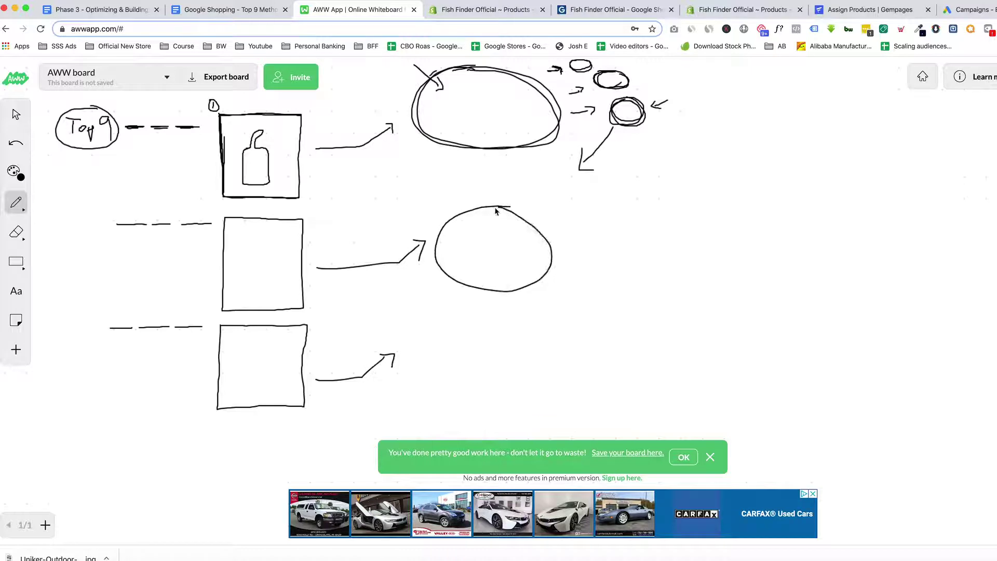
mouse_move(459, 336)
left_mouse_down()
mouse_move(418, 372)
mouse_move(486, 412)
mouse_move(556, 400)
mouse_move(544, 354)
mouse_move(459, 338)
left_mouse_up()
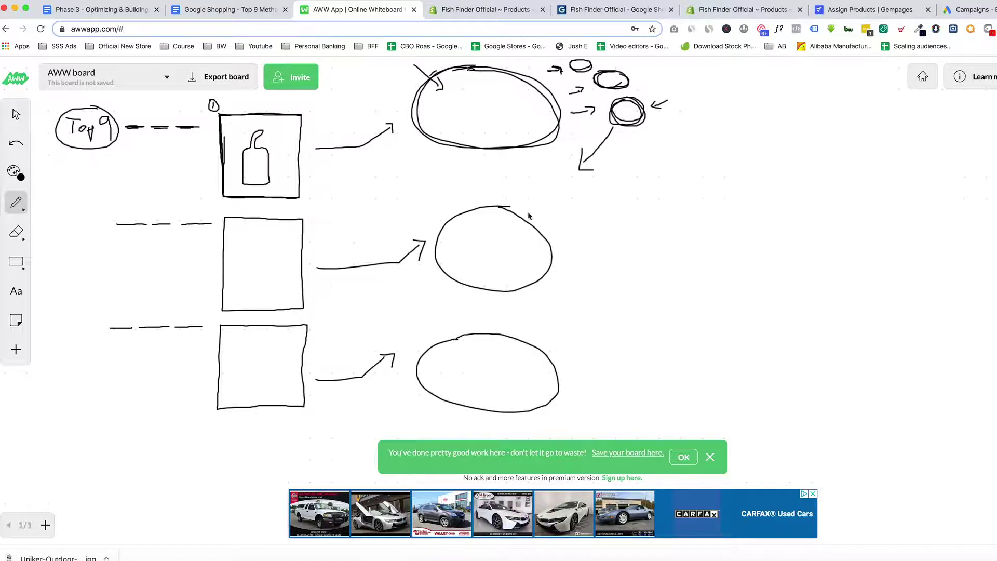
mouse_move(494, 211)
left_mouse_down()
mouse_move(441, 235)
mouse_move(444, 270)
mouse_move(516, 290)
left_mouse_up()
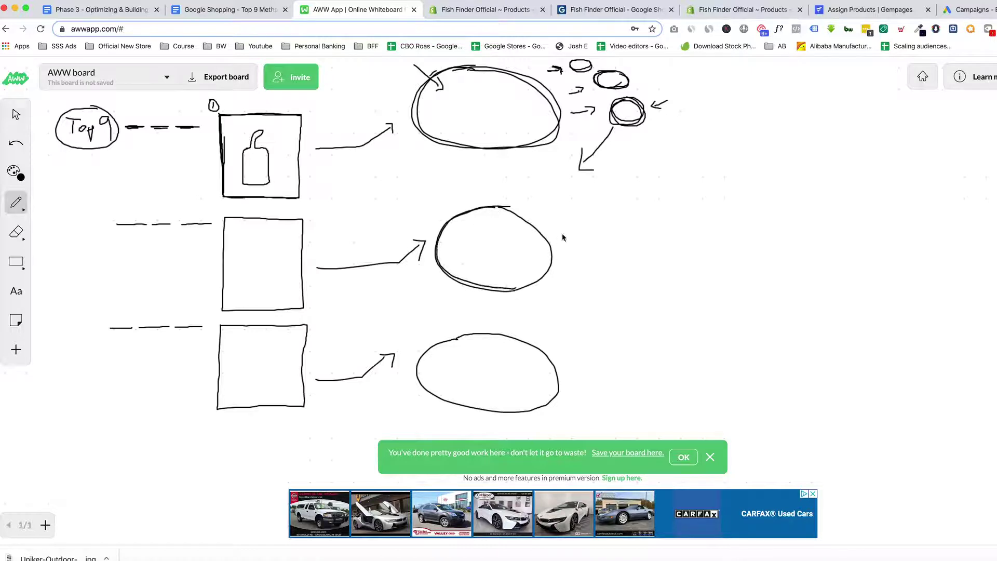
Step: Branch two small circles with arrows off the middle oval and one off the bottom oval
left_click_drag(534, 221, 557, 217)
mouse_move(567, 237)
left_mouse_down()
mouse_move(584, 201)
mouse_move(594, 253)
mouse_move(585, 233)
left_mouse_up()
mouse_move(543, 348)
left_mouse_down()
mouse_move(588, 331)
mouse_move(596, 347)
mouse_move(595, 324)
left_mouse_up()
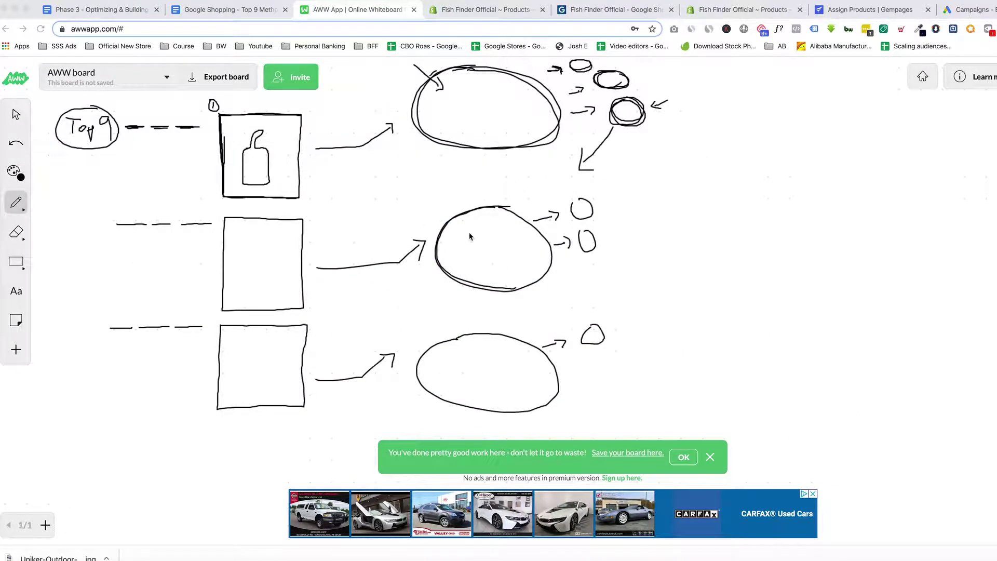
Step: Draw two horizontal divider lines separating the top, middle and bottom large ovals
left_click(498, 209)
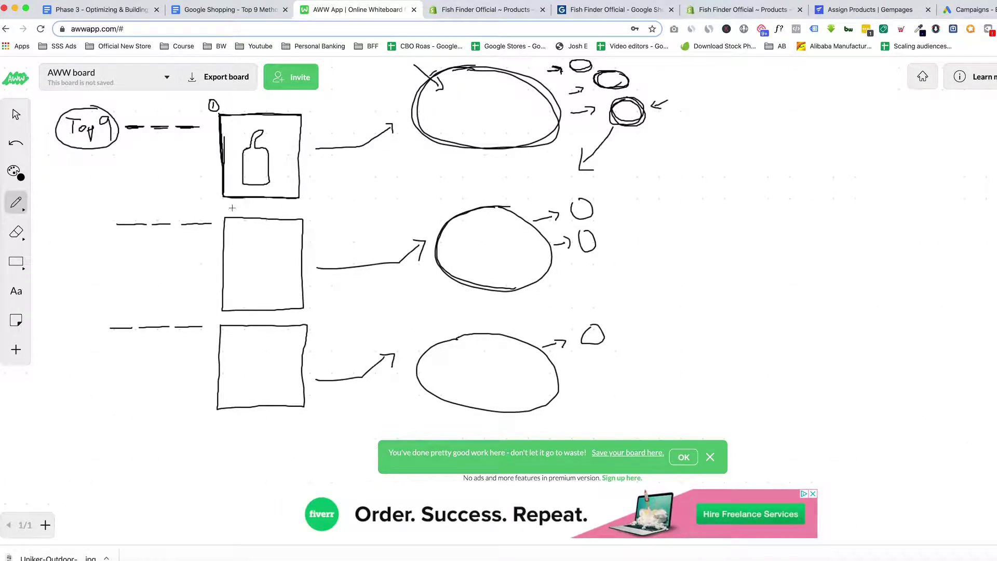
left_click_drag(400, 188, 627, 191)
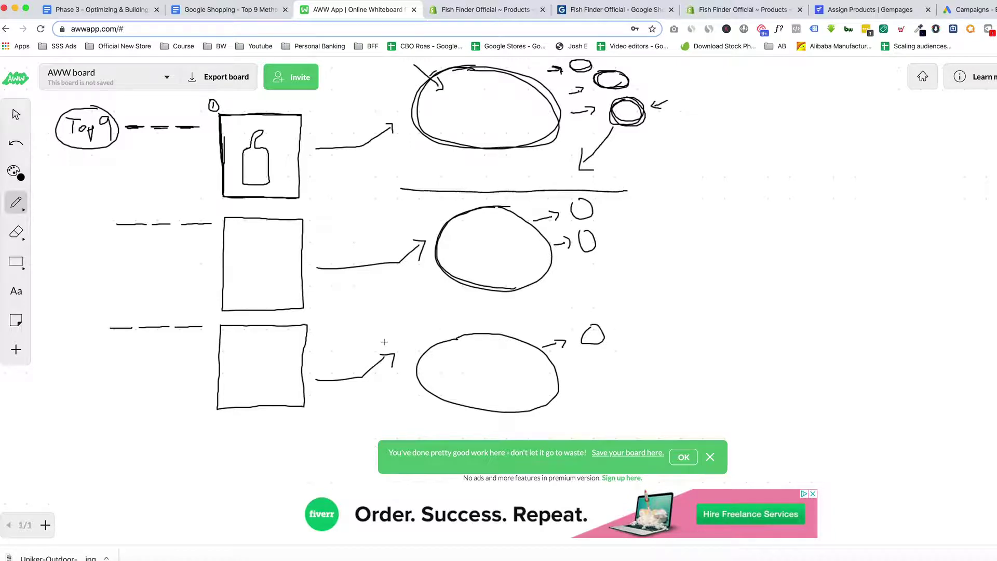
left_click_drag(383, 326, 674, 312)
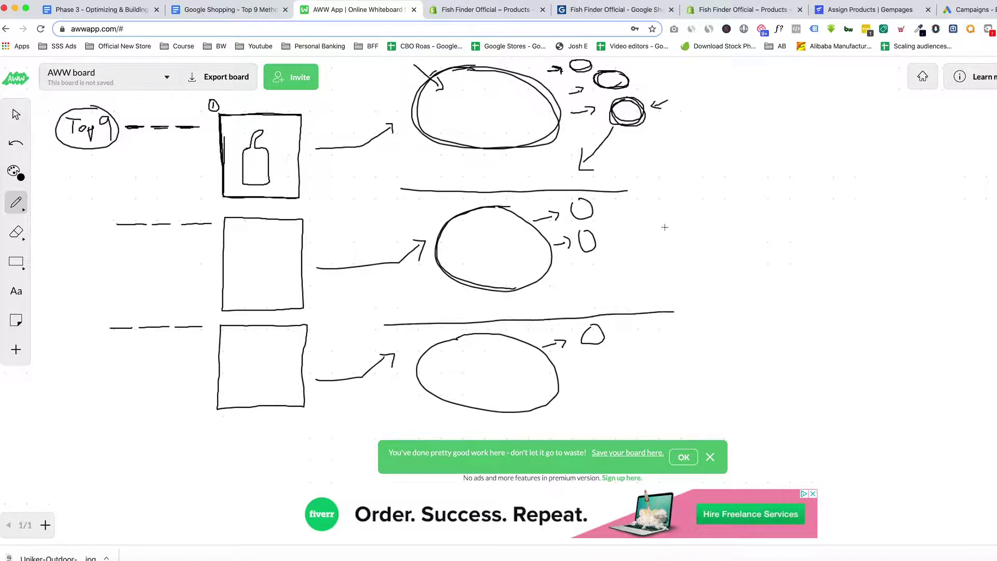
Step: Add check marks in the middle oval and above its first two keyword dashes, and point arrows at the top and bottom dash rows
mouse_move(467, 246)
left_mouse_down()
mouse_move(480, 259)
mouse_move(496, 240)
left_mouse_up()
mouse_move(116, 213)
left_mouse_down()
mouse_move(157, 220)
mouse_move(167, 210)
left_mouse_up()
mouse_move(137, 136)
left_mouse_down()
mouse_move(133, 151)
mouse_move(147, 139)
left_mouse_up()
left_click_drag(71, 334, 88, 340)
left_click_drag(177, 127, 210, 127)
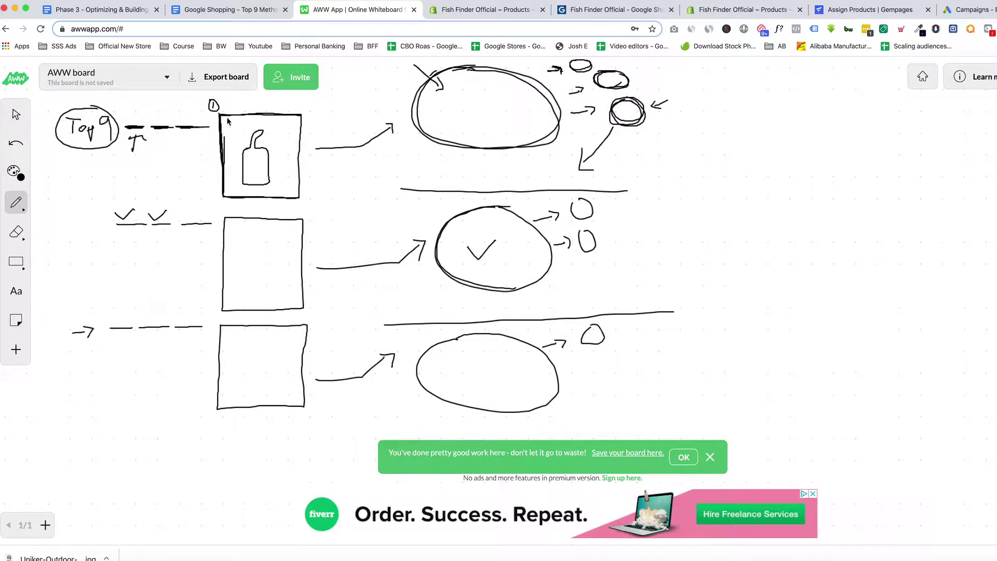
Step: Add a circled number marker at the second product box and retrace the bottom large oval
mouse_move(213, 208)
left_mouse_down()
mouse_move(207, 216)
mouse_move(220, 213)
left_mouse_up()
mouse_move(454, 341)
left_mouse_down()
mouse_move(417, 362)
mouse_move(433, 400)
mouse_move(538, 415)
mouse_move(568, 378)
mouse_move(508, 344)
mouse_move(454, 336)
mouse_move(433, 347)
left_mouse_up()
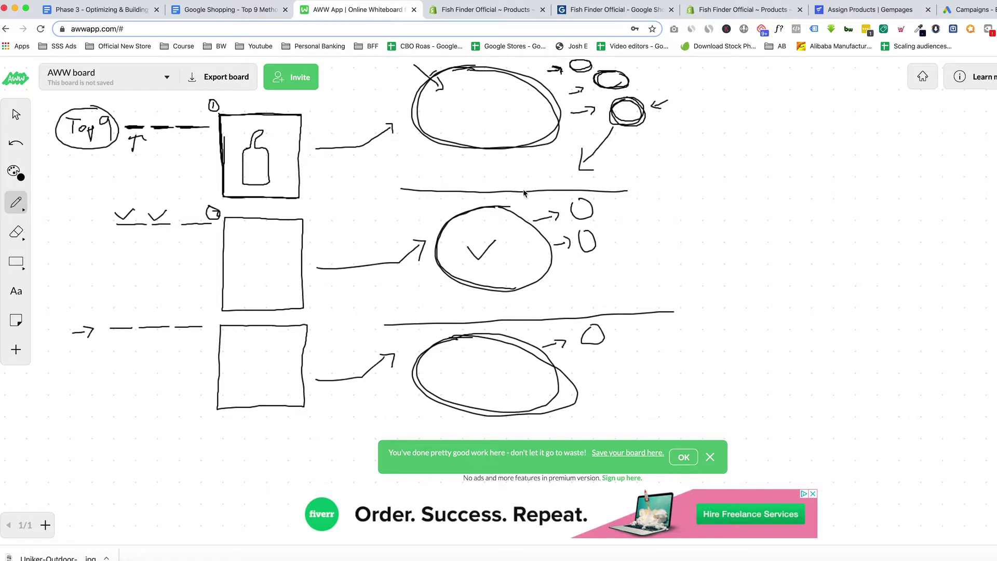
Step: Return to the "Google Shopping - Top 9 Method" document with the scaling rules
left_click(232, 13)
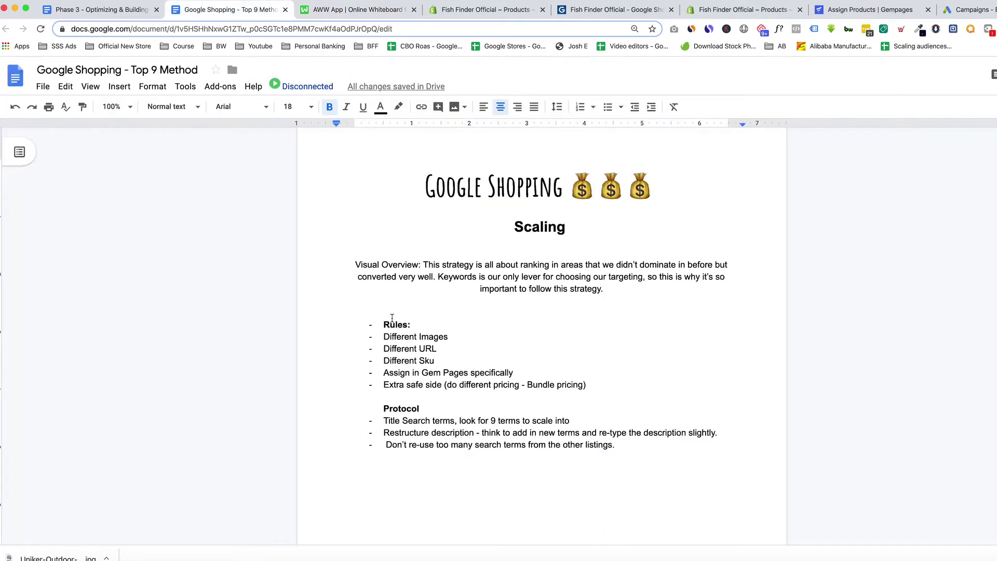